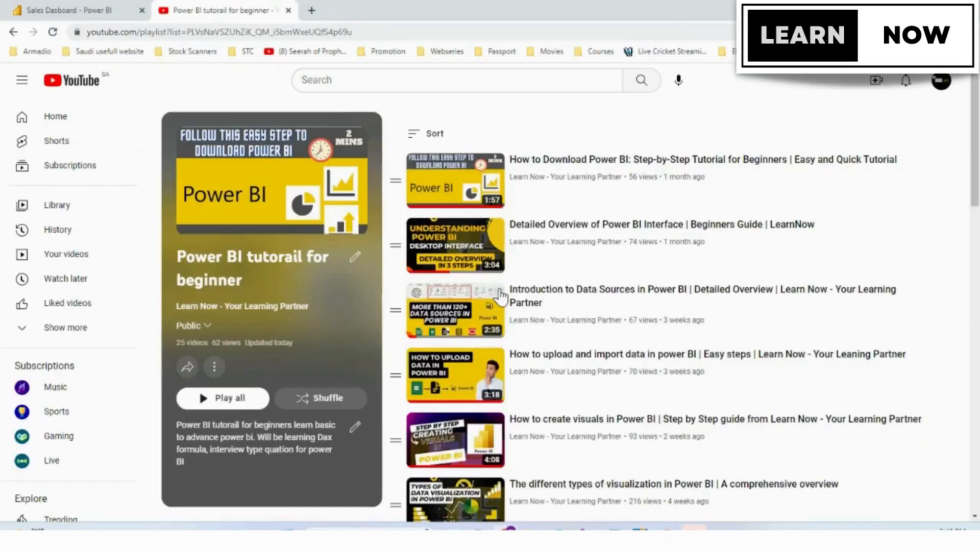
pyautogui.scroll(-14, 518, 306)
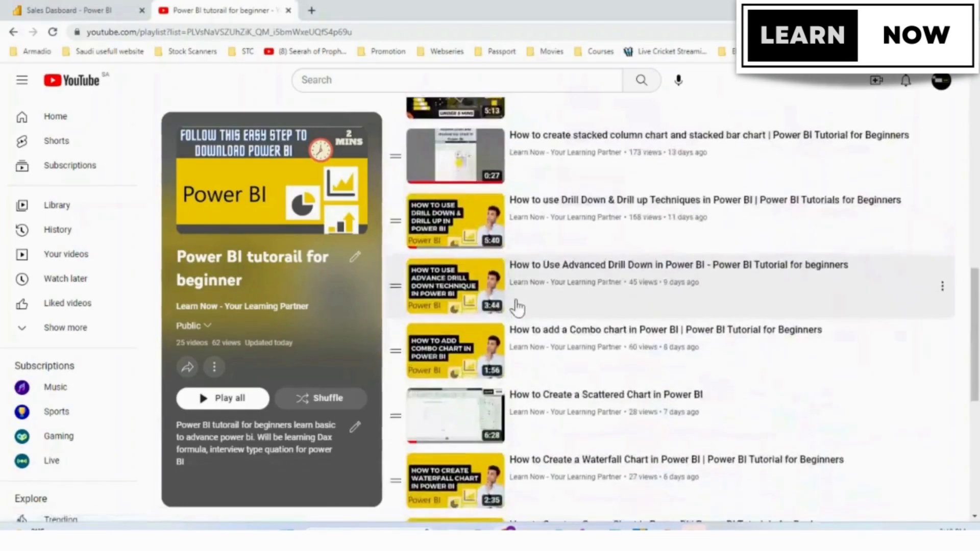
pyautogui.scroll(-4, 518, 306)
pyautogui.scroll(18, 518, 308)
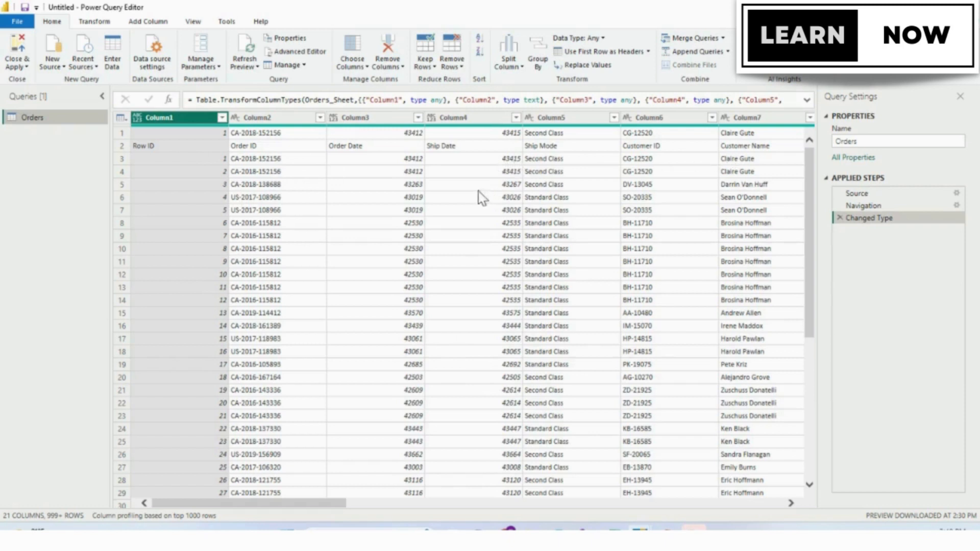
# Step: Remove the top 1 row from the Orders query
pyautogui.click(195, 132)
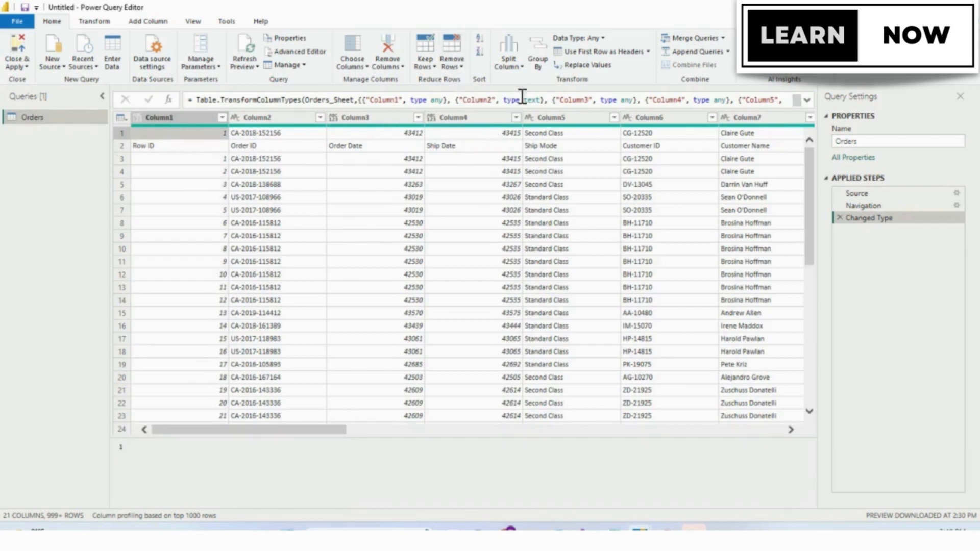
pyautogui.click(452, 66)
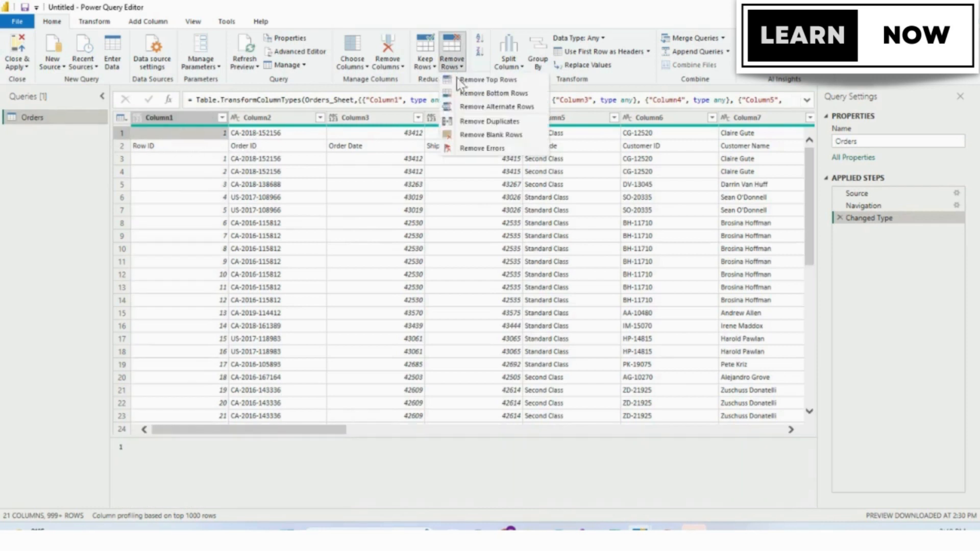
pyautogui.click(494, 81)
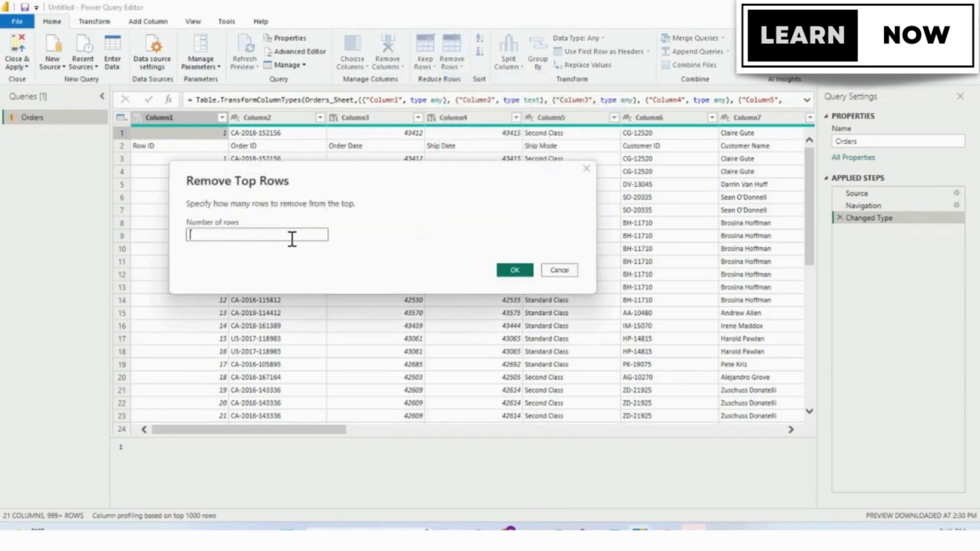
pyautogui.write('1')
pyautogui.click(513, 271)
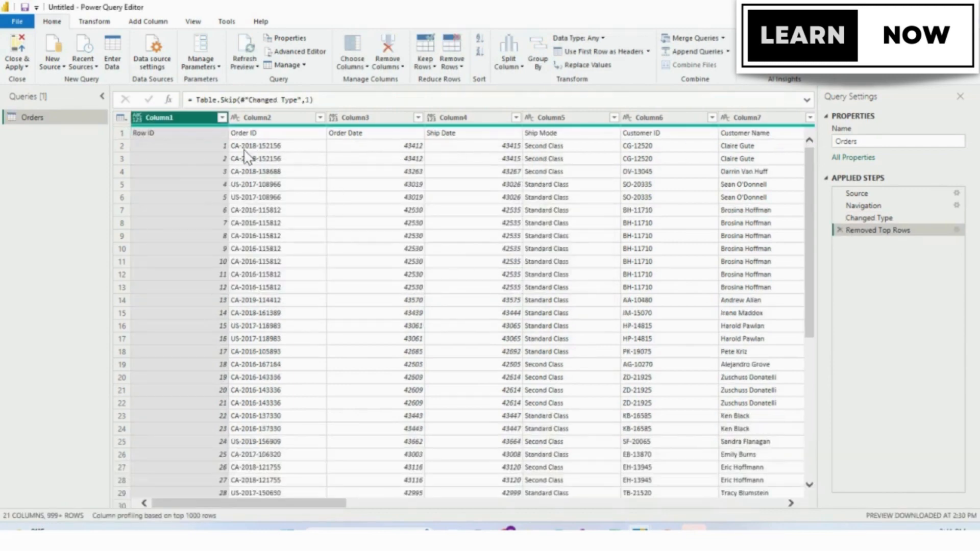
# Step: Promote the first row of the Orders query to column headers
pyautogui.scroll(-3, 244, 150)
pyautogui.scroll(3, 244, 150)
pyautogui.click(641, 53)
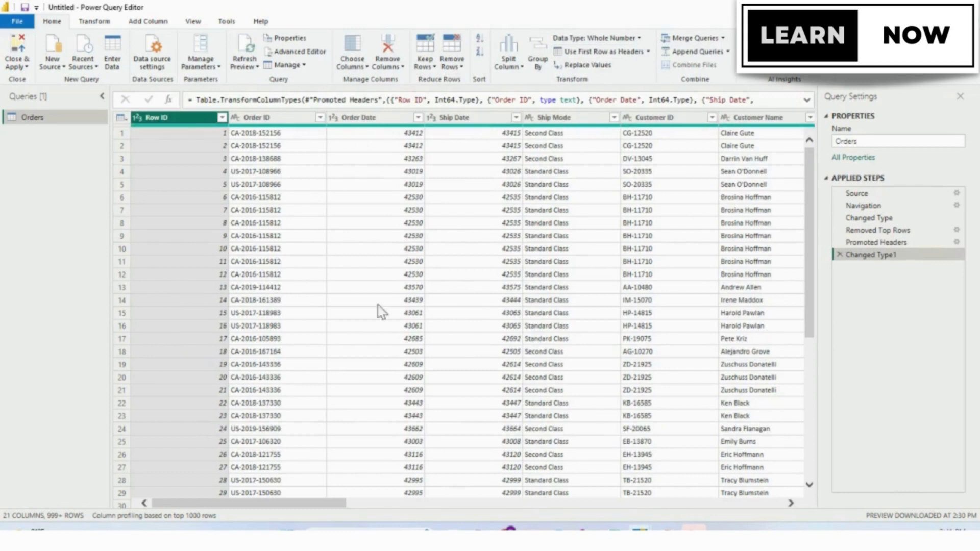
# Step: Change the Order Date and Ship Date columns to the Date data type, replacing the current type conversions
pyautogui.click(378, 118)
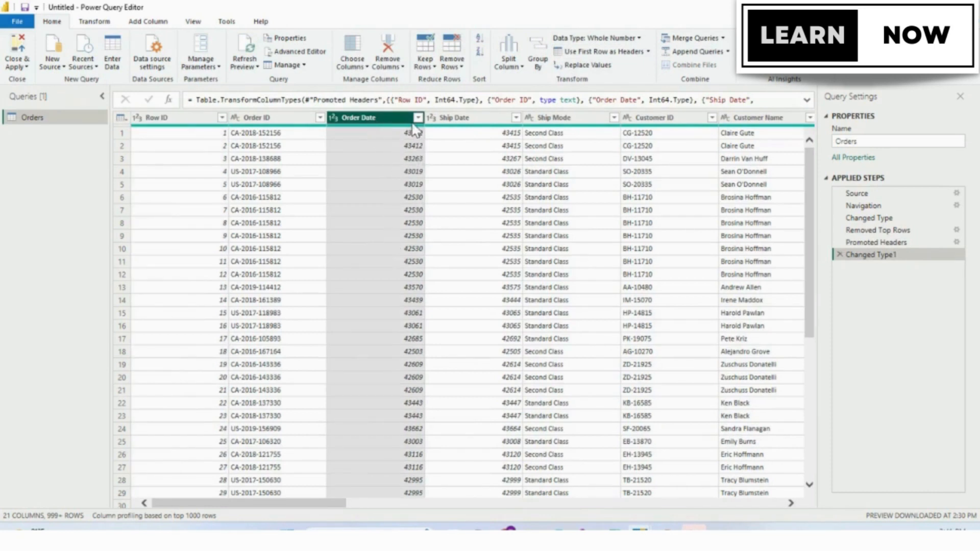
pyautogui.click(638, 41)
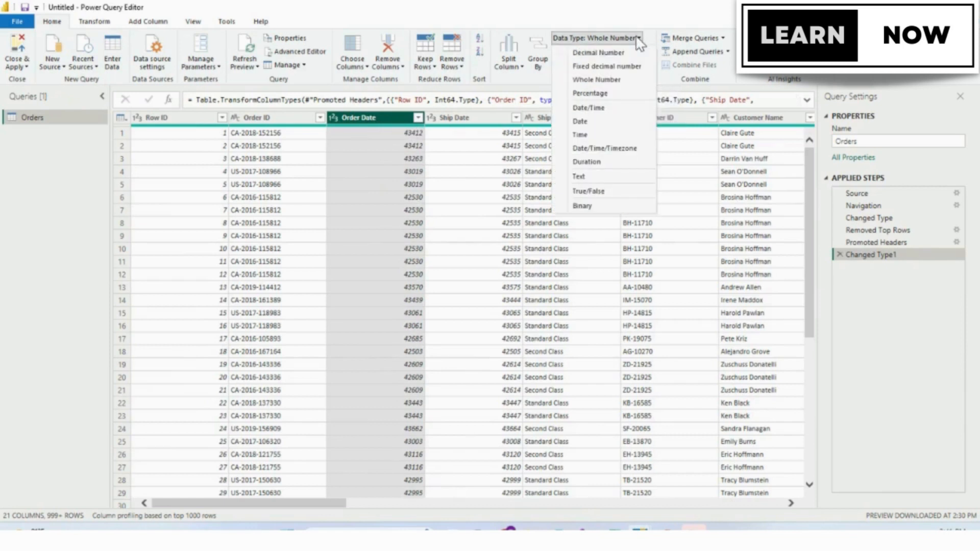
pyautogui.click(612, 125)
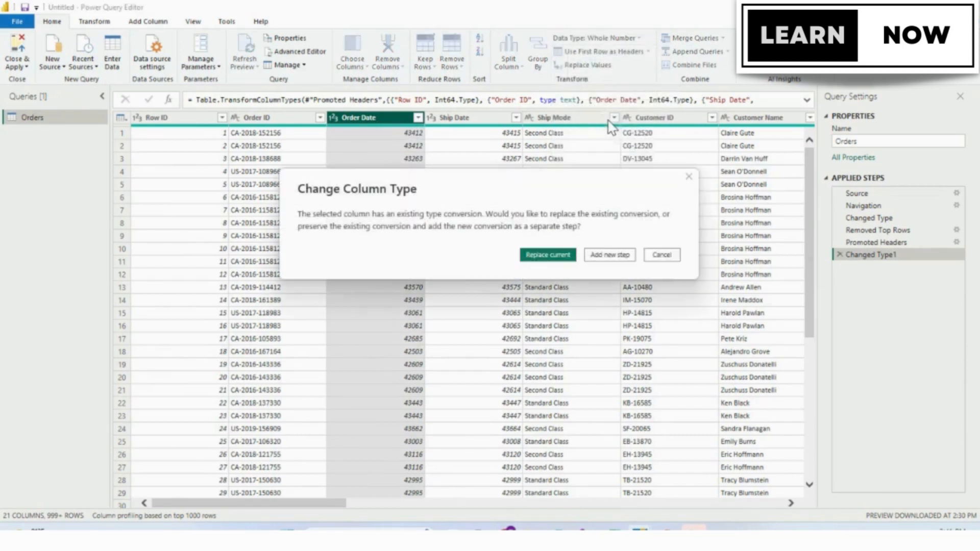
pyautogui.click(556, 255)
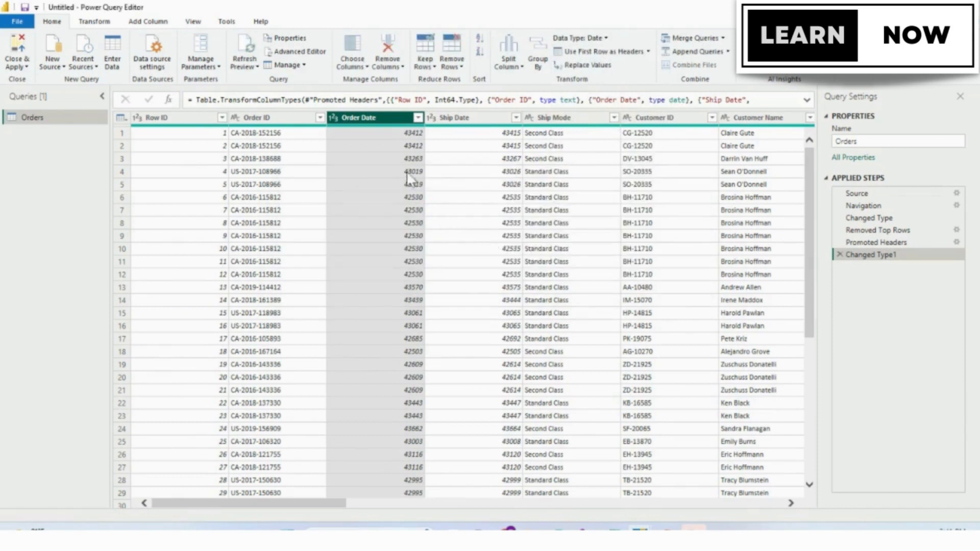
pyautogui.click(465, 118)
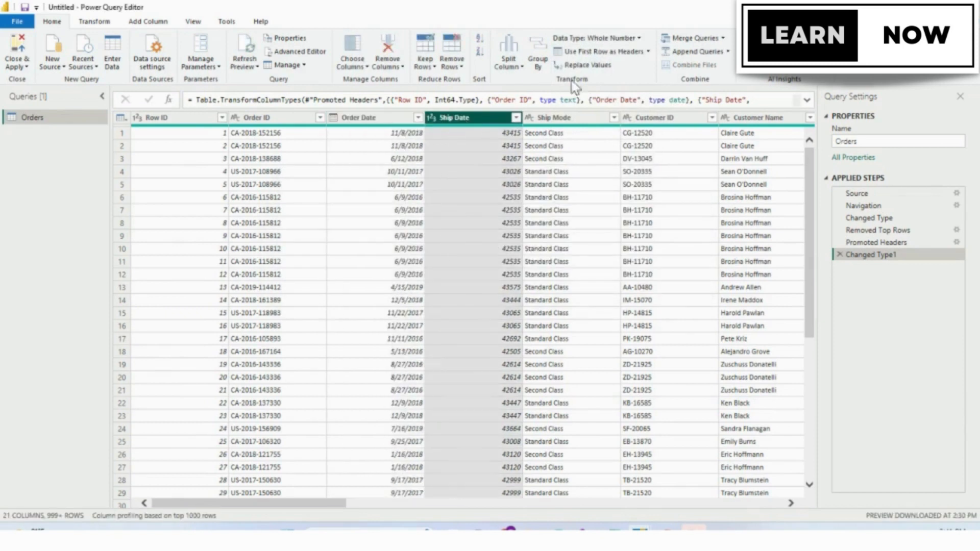
pyautogui.click(625, 39)
pyautogui.click(580, 122)
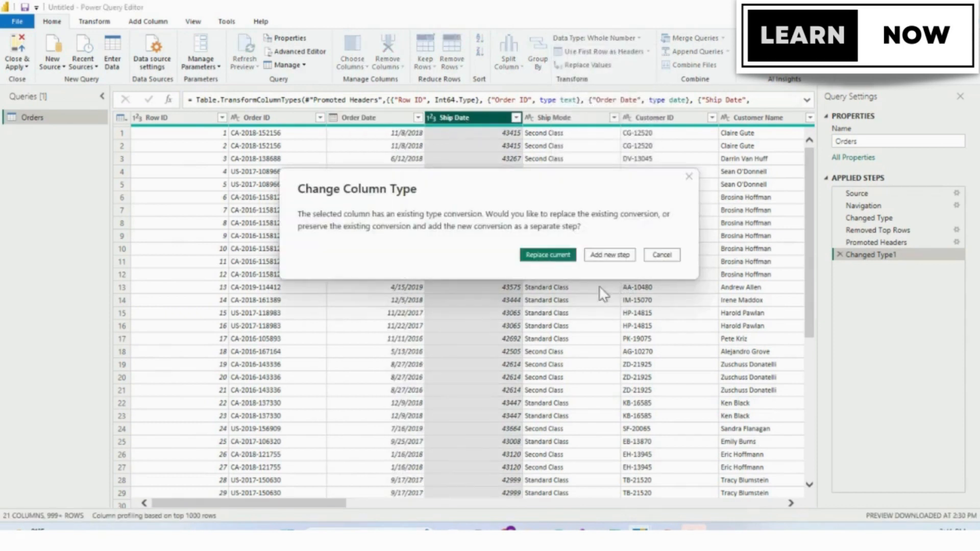
pyautogui.click(548, 255)
# Step: Change the Discount column to the Percentage data type, replacing the current type conversion
pyautogui.moveTo(320, 501); pyautogui.dragTo(771, 521)
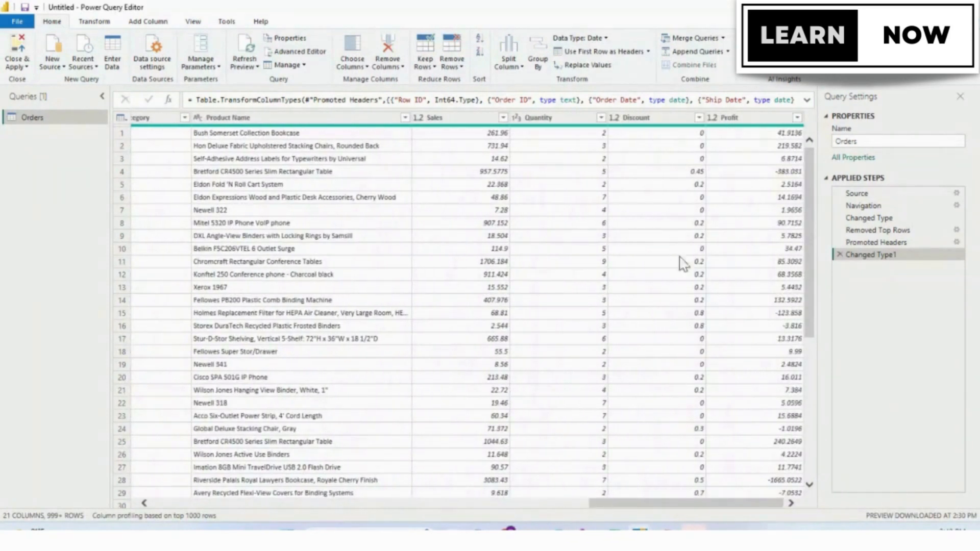
pyautogui.click(656, 118)
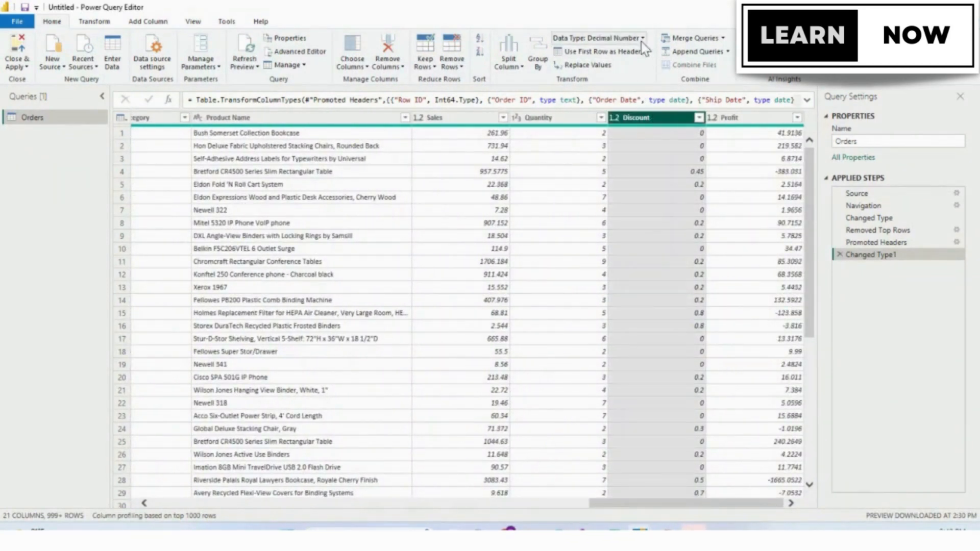
pyautogui.click(641, 41)
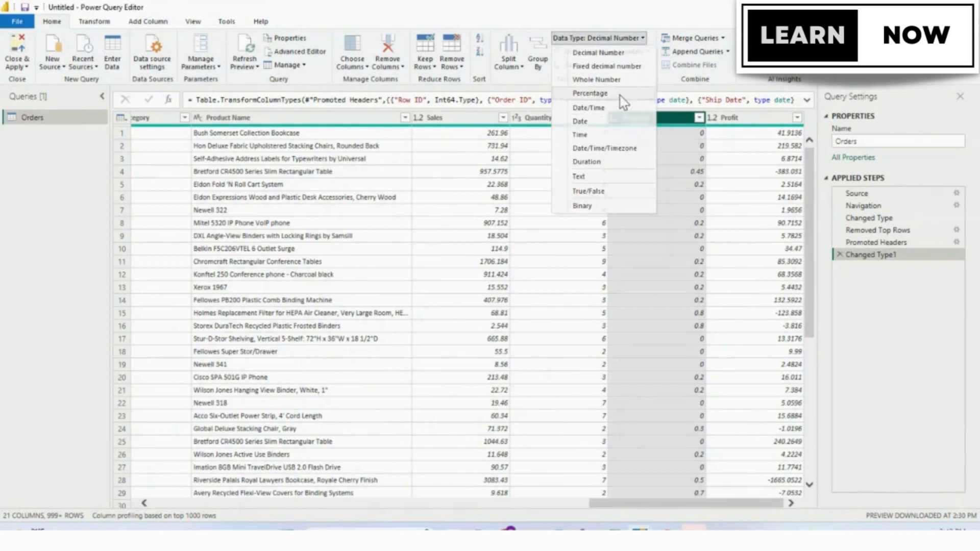
pyautogui.click(587, 89)
pyautogui.click(551, 255)
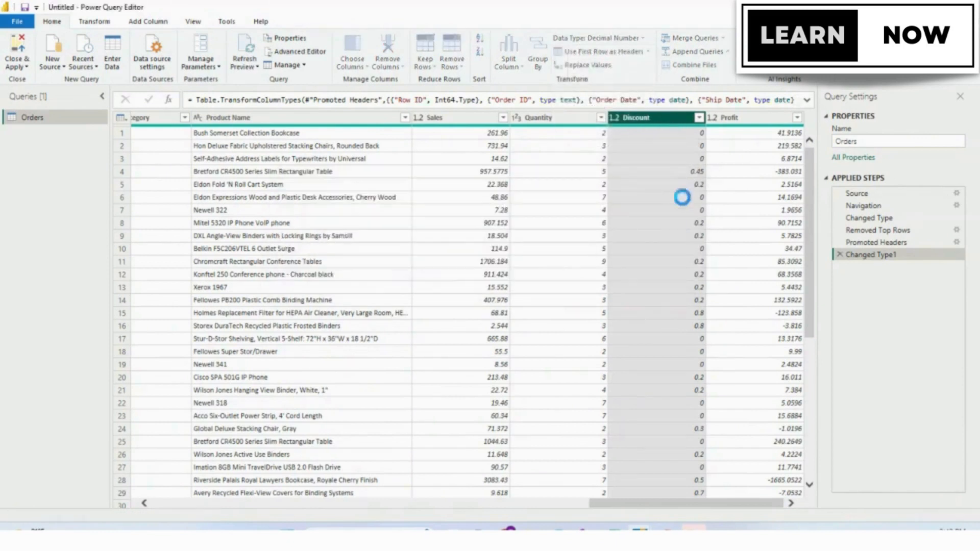
pyautogui.click(626, 37)
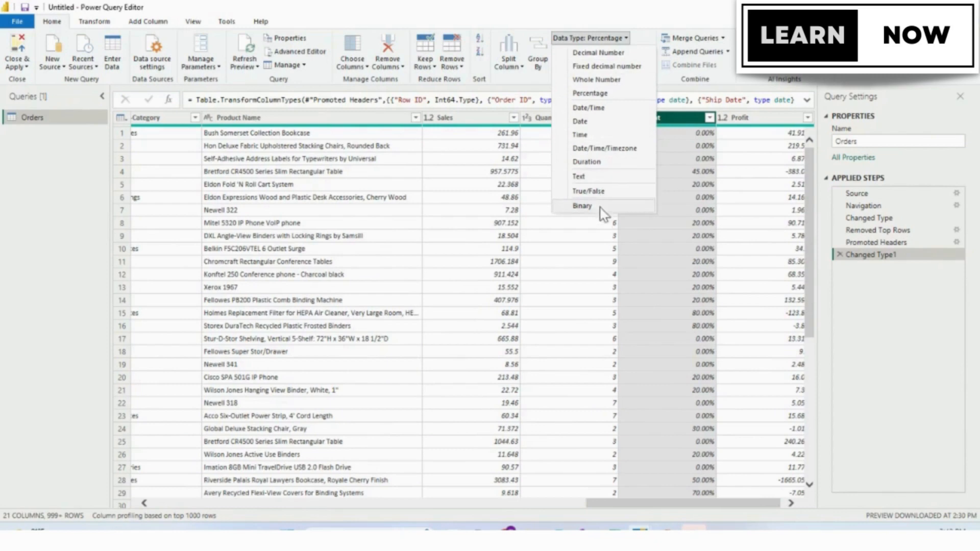
pyautogui.click(648, 507)
pyautogui.moveTo(649, 508); pyautogui.dragTo(149, 480)
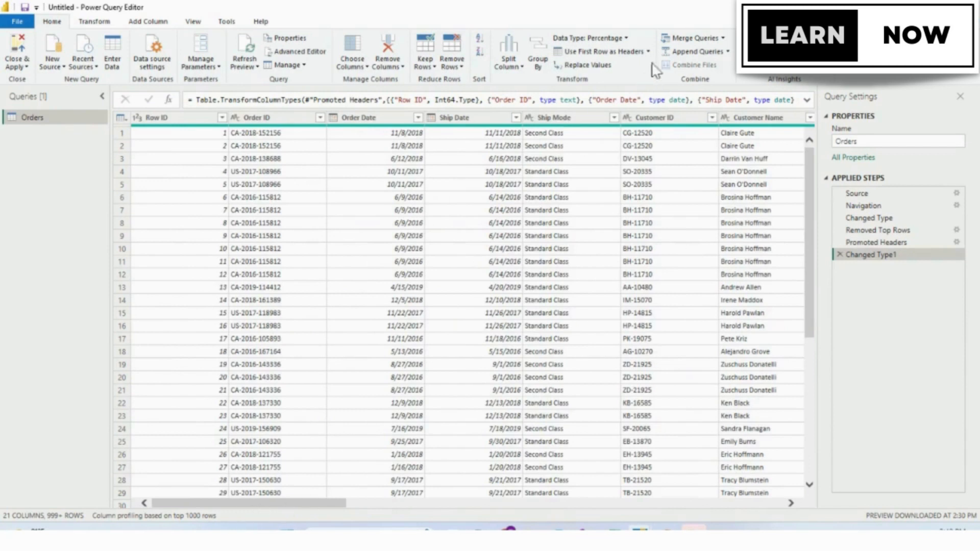
# Step: Apply Replace Values to the Region column with both the value to find and the replacement left blank
pyautogui.moveTo(310, 497); pyautogui.dragTo(564, 515)
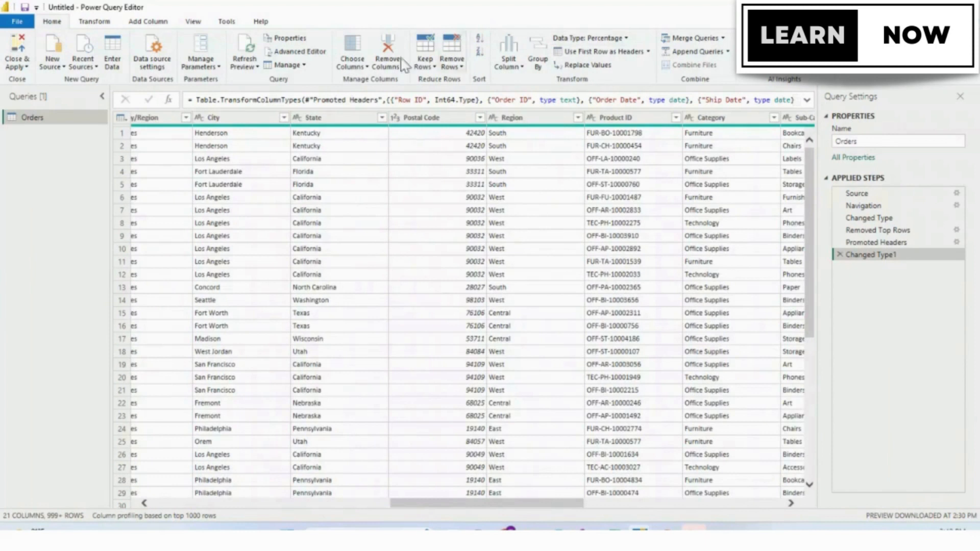
pyautogui.click(512, 118)
pyautogui.click(528, 122)
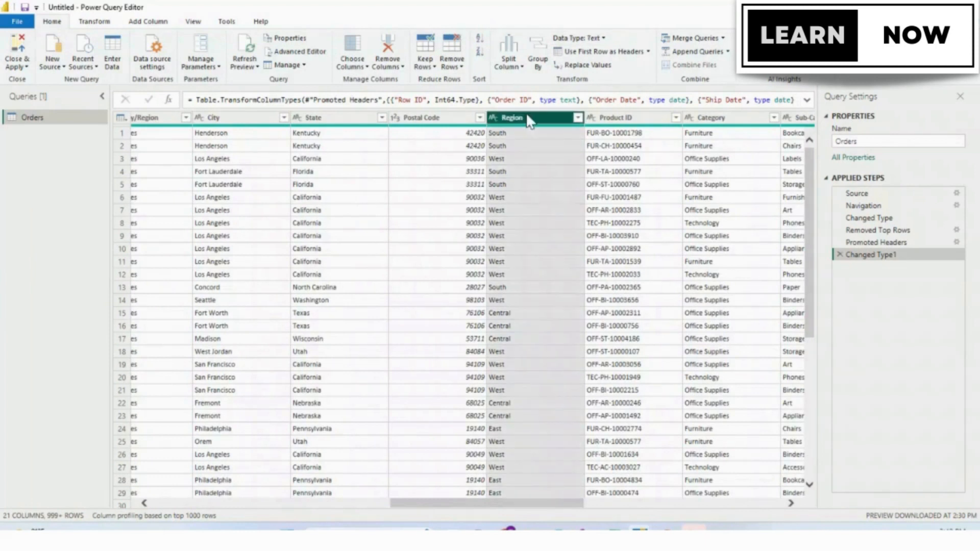
pyautogui.click(608, 67)
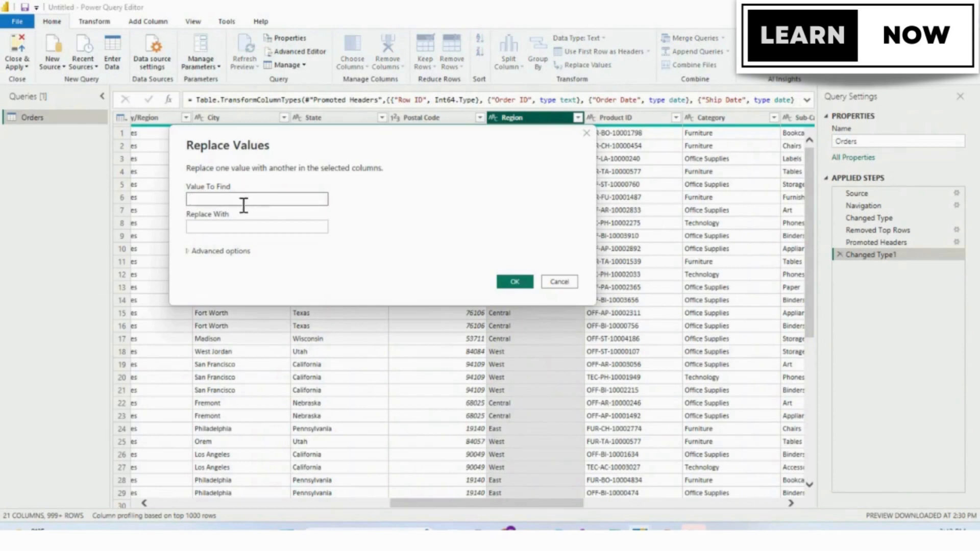
pyautogui.click(232, 229)
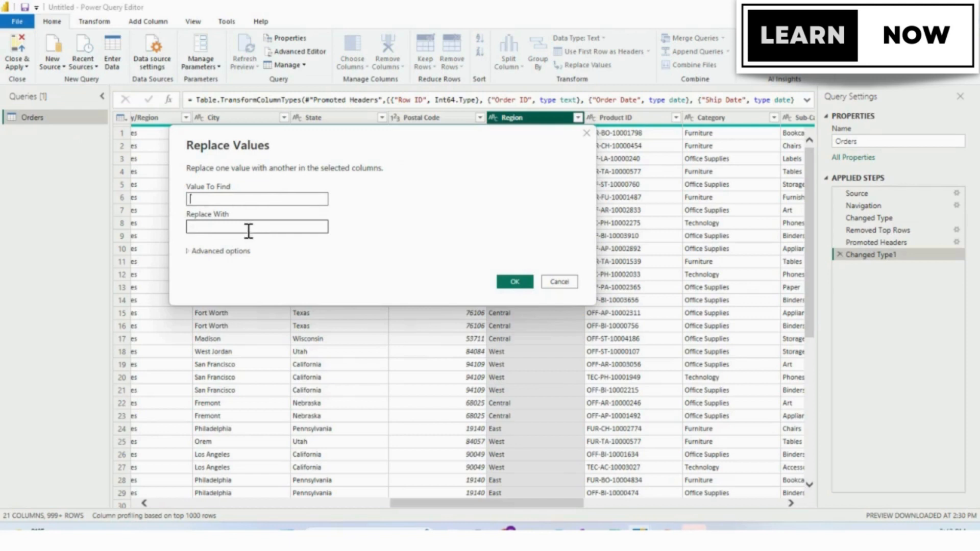
pyautogui.click(225, 199)
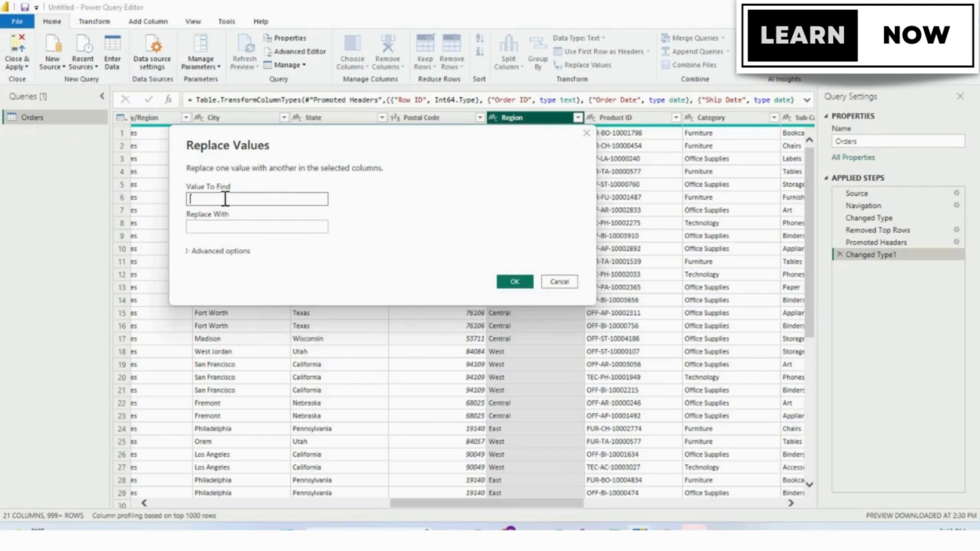
pyautogui.click(225, 225)
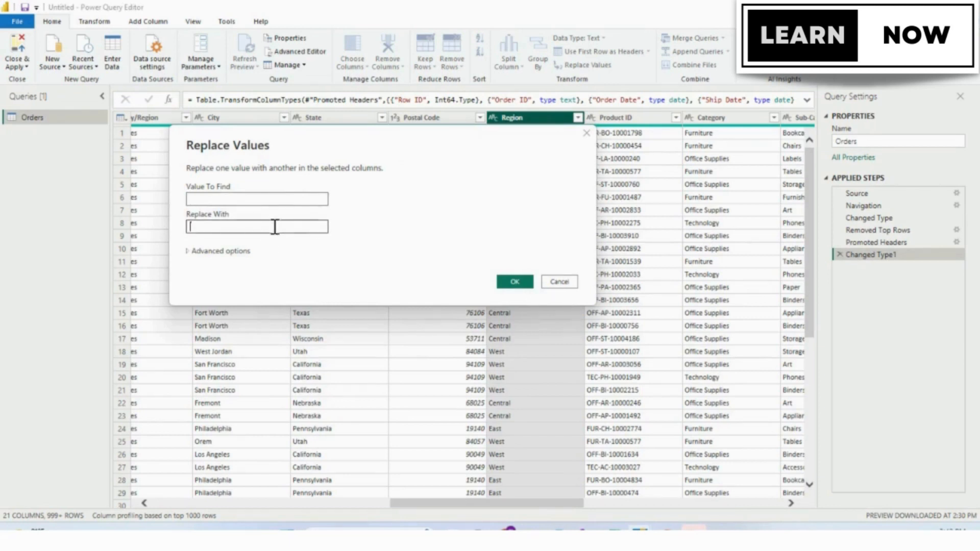
pyautogui.click(510, 280)
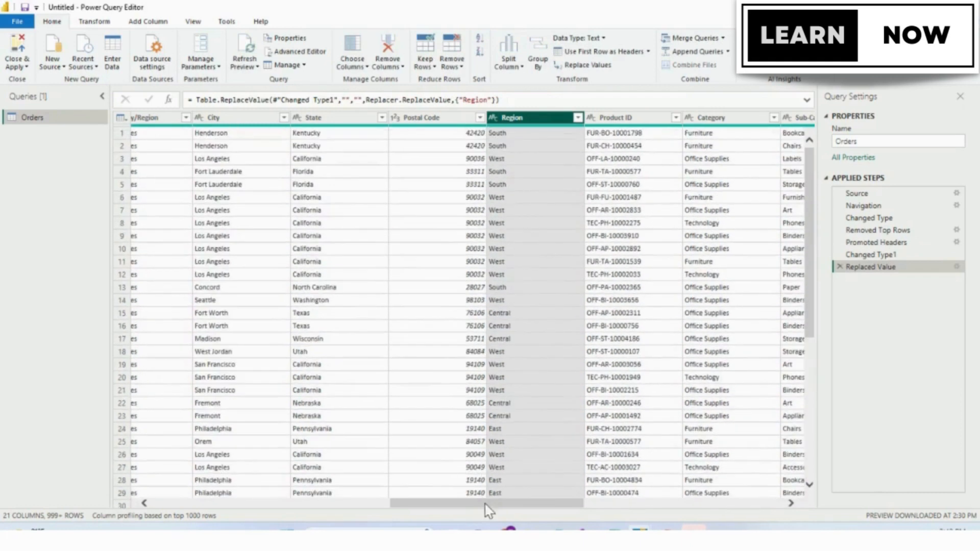
# Step: Split the Order ID column by a custom hyphen delimiter at each occurrence, into 3 columns
pyautogui.moveTo(485, 504); pyautogui.dragTo(247, 507)
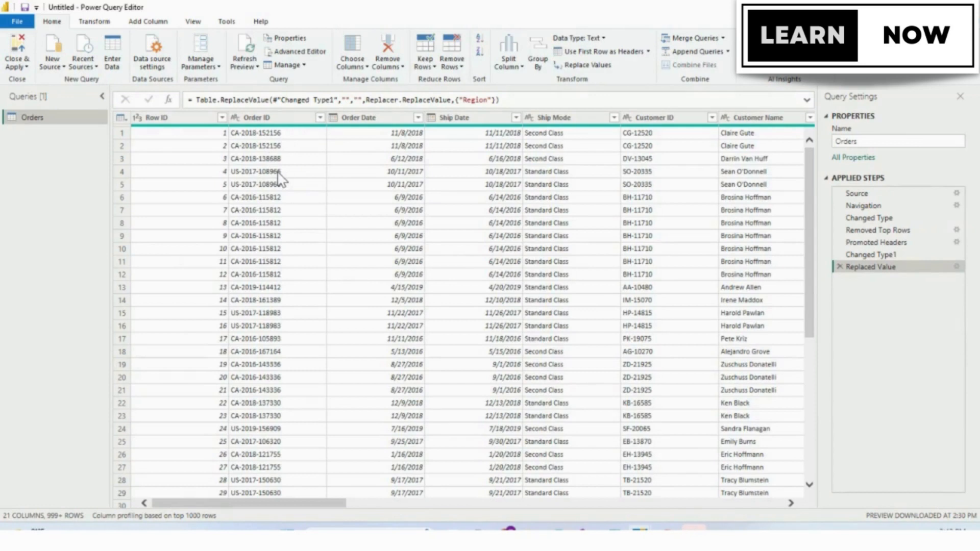
pyautogui.click(289, 122)
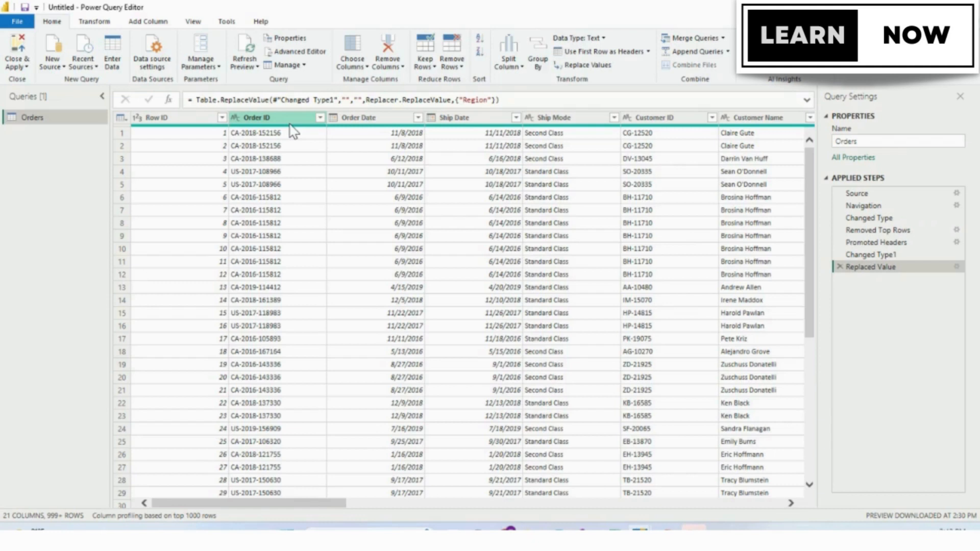
pyautogui.click(290, 121)
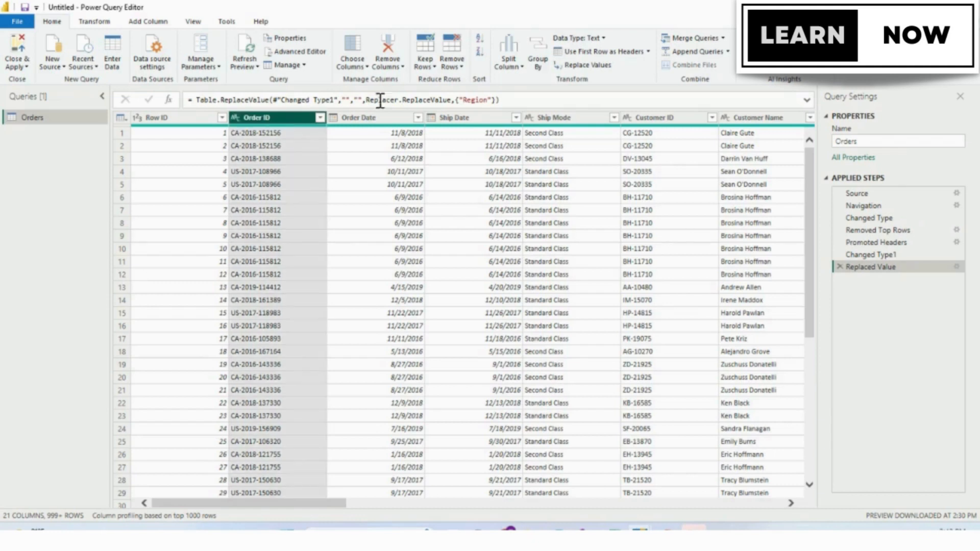
pyautogui.click(521, 69)
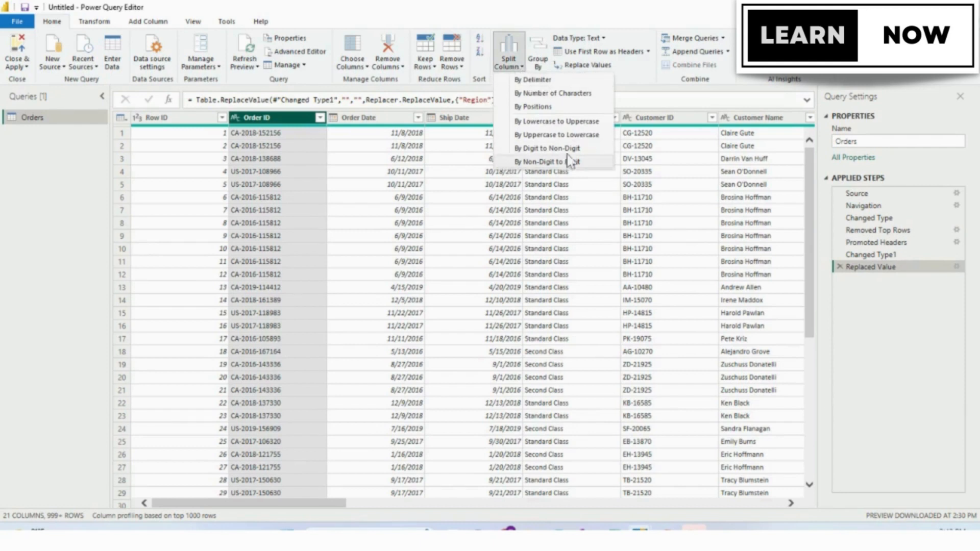
pyautogui.click(571, 81)
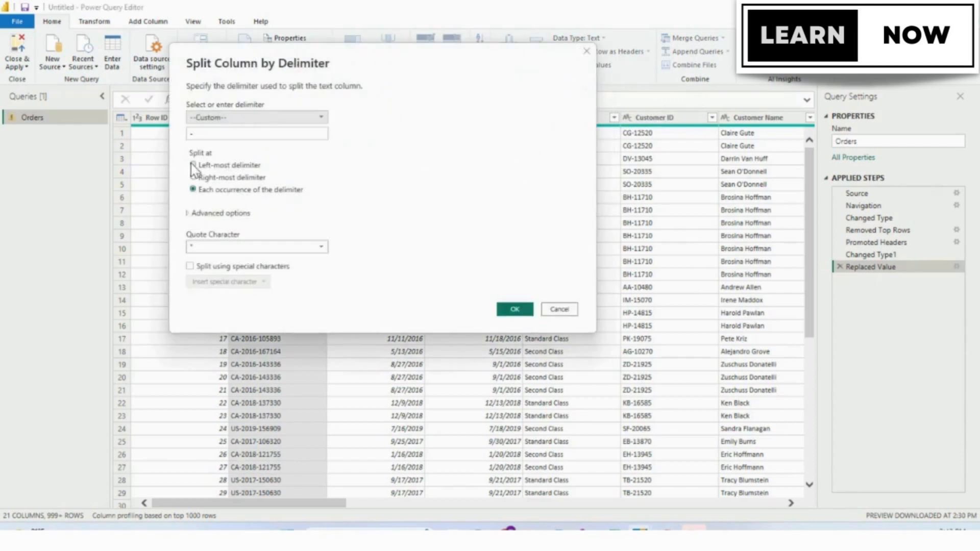
pyautogui.click(210, 118)
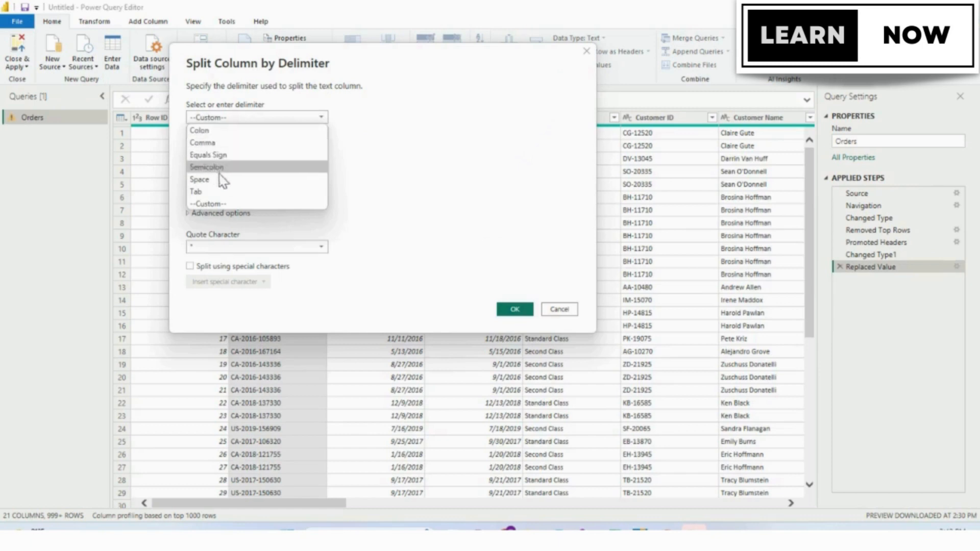
pyautogui.click(219, 202)
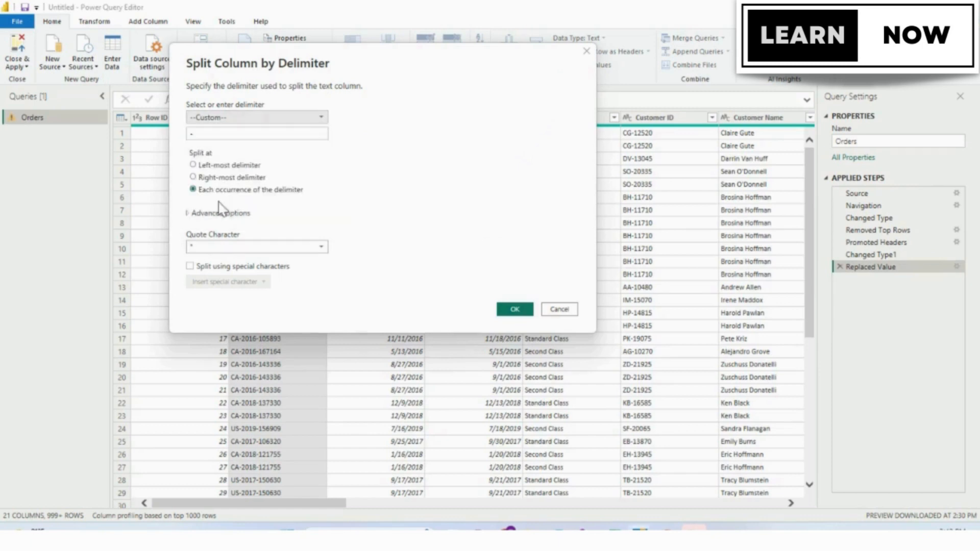
pyautogui.click(204, 134)
pyautogui.click(189, 214)
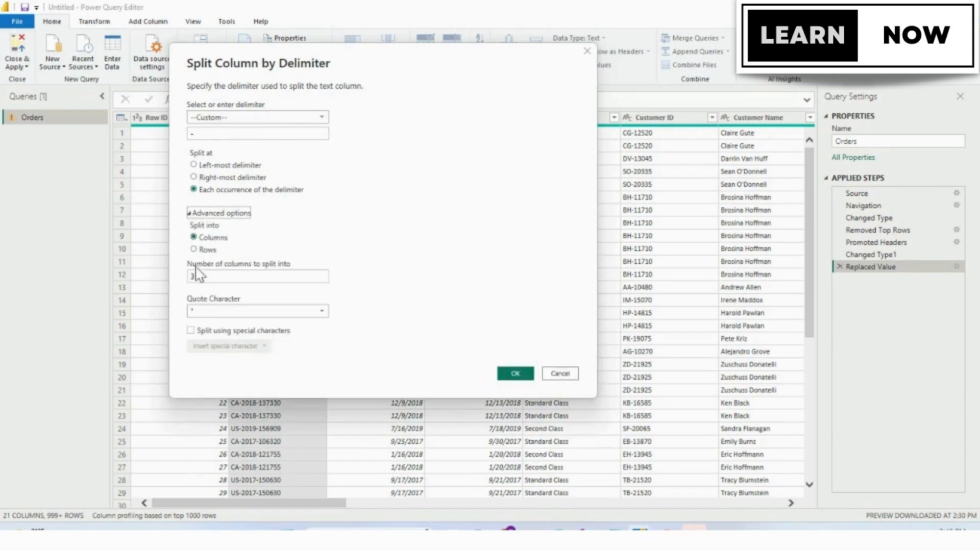
pyautogui.moveTo(233, 275); pyautogui.dragTo(193, 277)
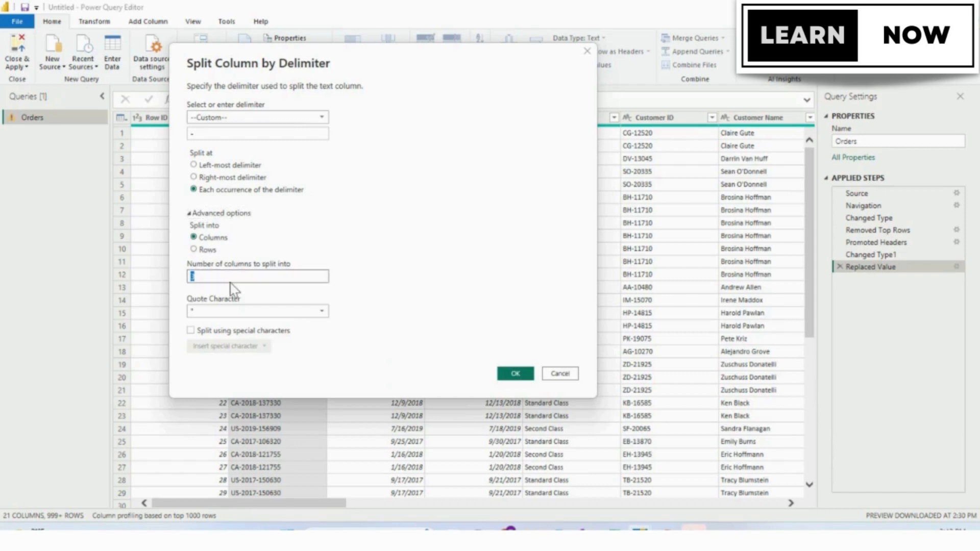
pyautogui.write('3')
pyautogui.click(515, 374)
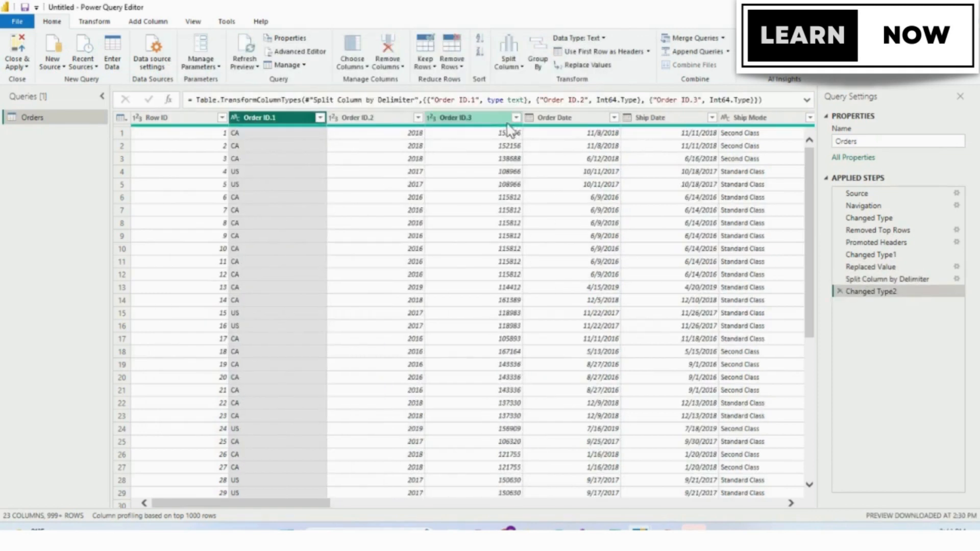
# Step: Try to rename the Order ID.1 column as state
pyautogui.rightClick(252, 121)
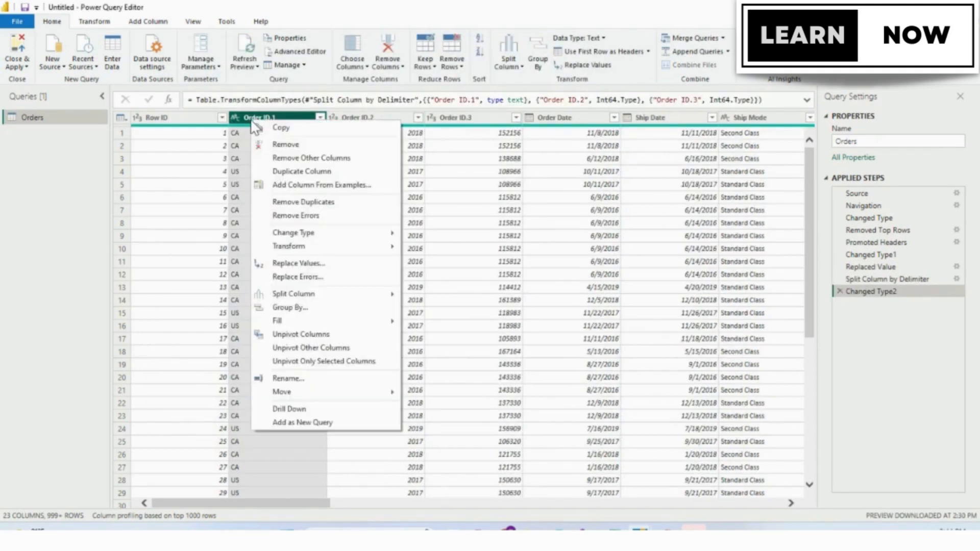
pyautogui.click(288, 378)
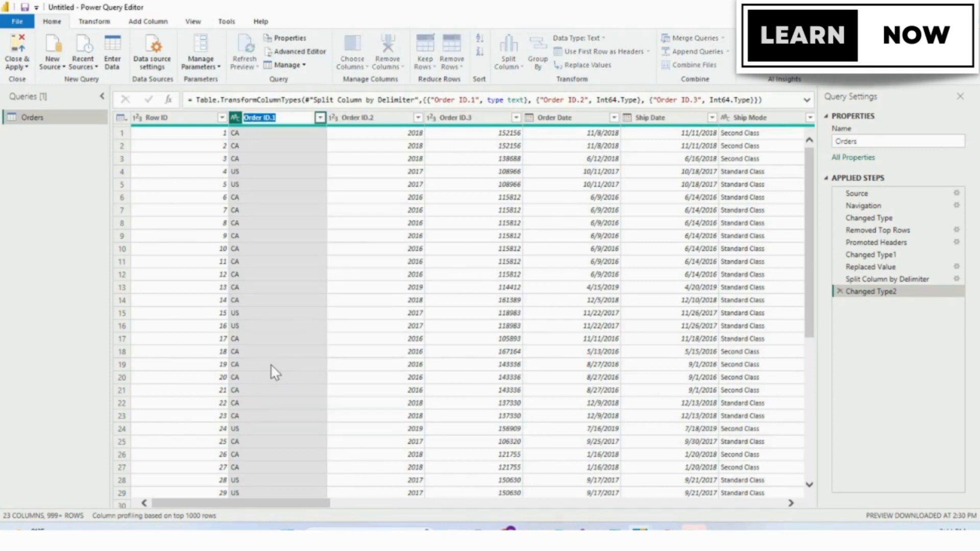
pyautogui.write('state')
pyautogui.click(335, 124)
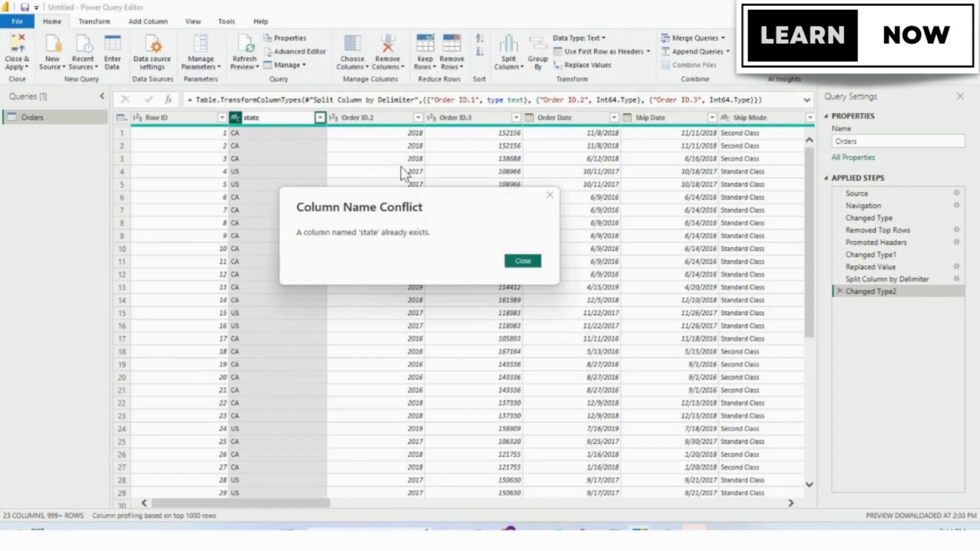
pyautogui.click(523, 261)
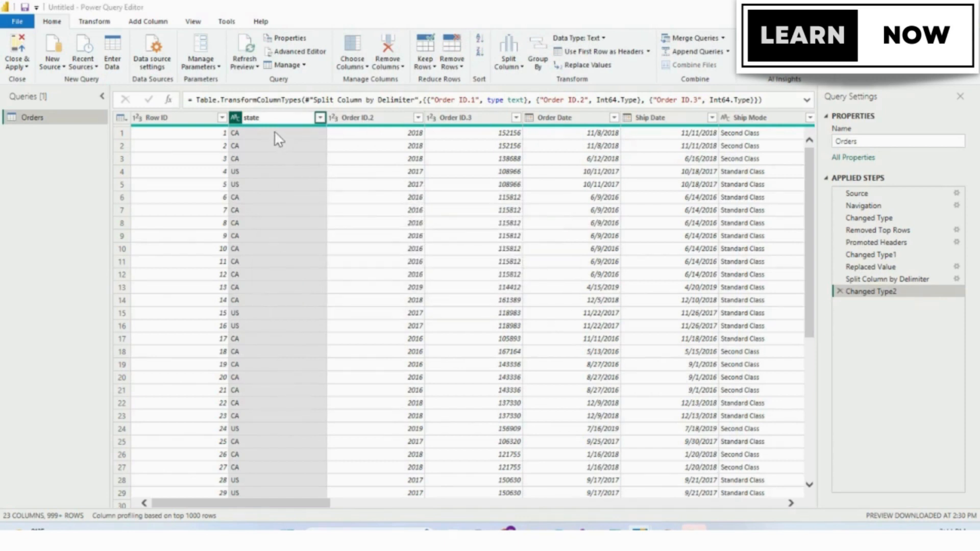
pyautogui.click(334, 118)
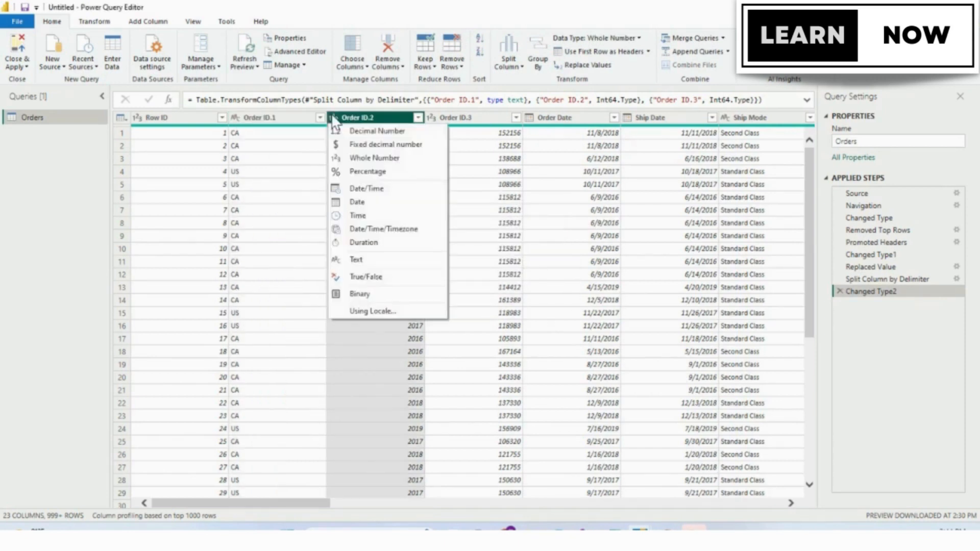
pyautogui.click(483, 238)
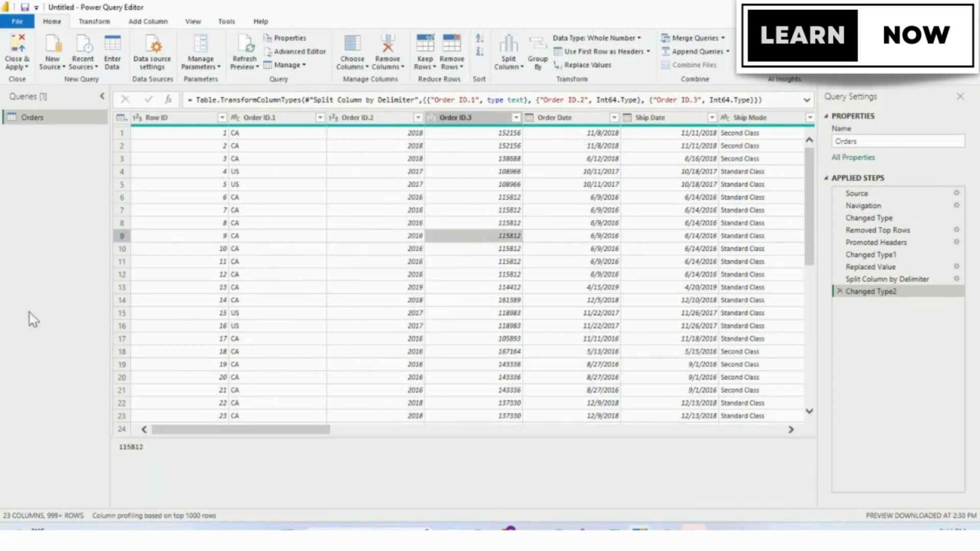
# Step: Examine the Sales, Quantity, Discount and Profit columns of the Orders query
pyautogui.moveTo(298, 429); pyautogui.dragTo(733, 464)
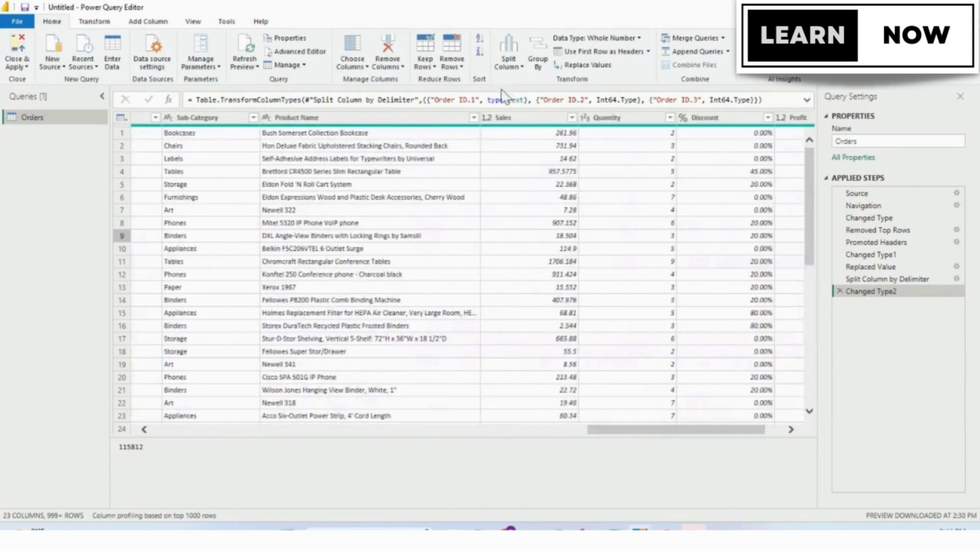